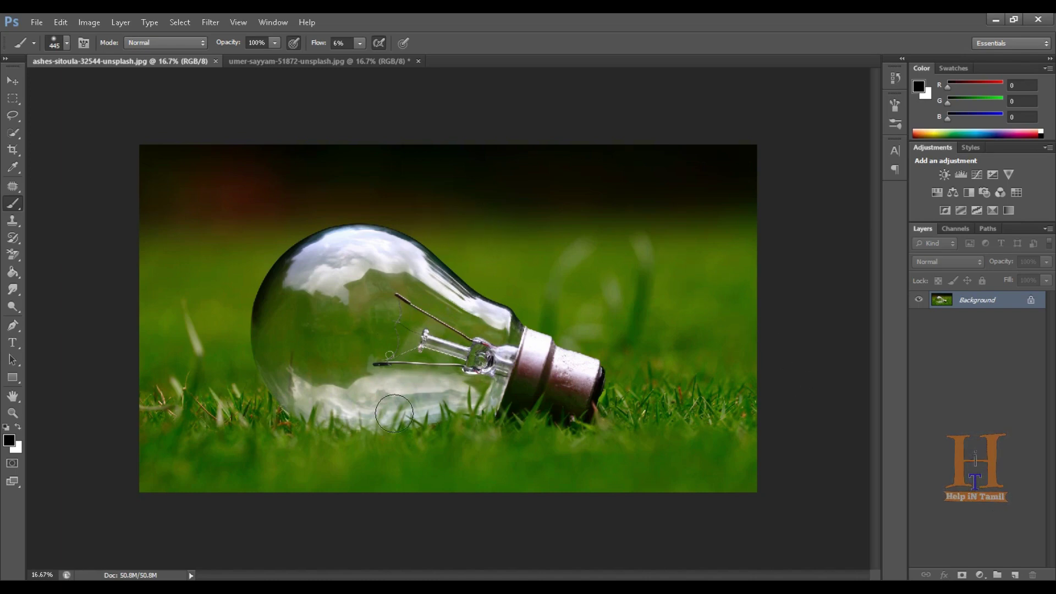
Return to the light bulb photo and zoom in twice on its filament to 33.3%
click(286, 63)
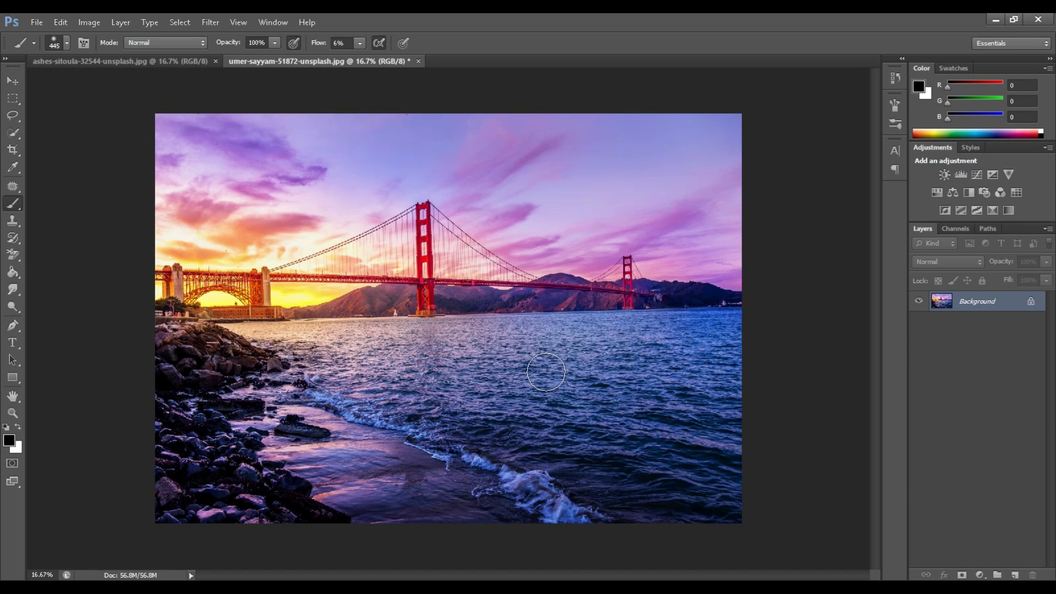
click(124, 62)
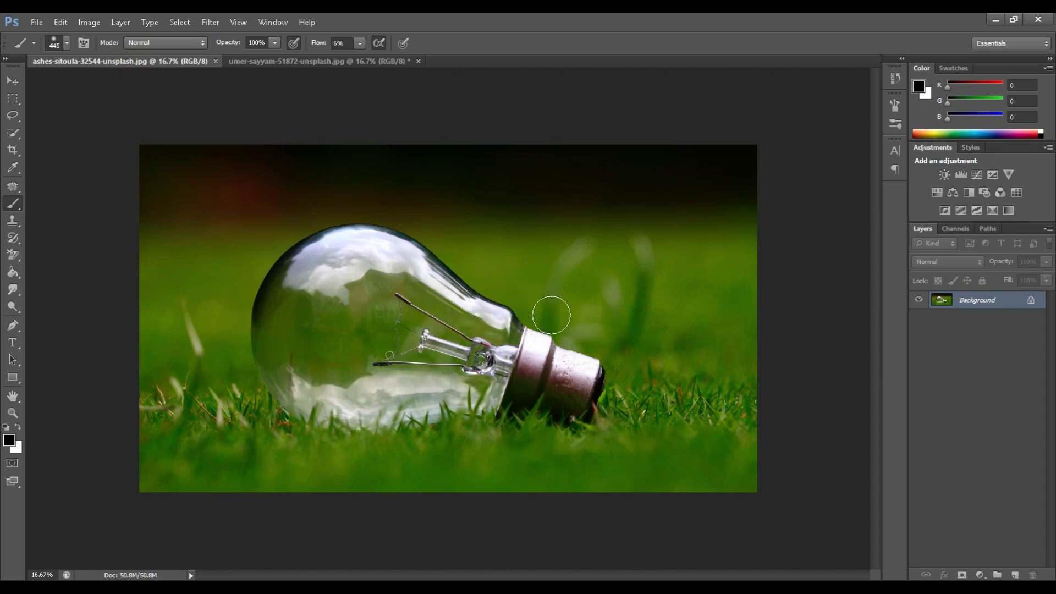
key(z)
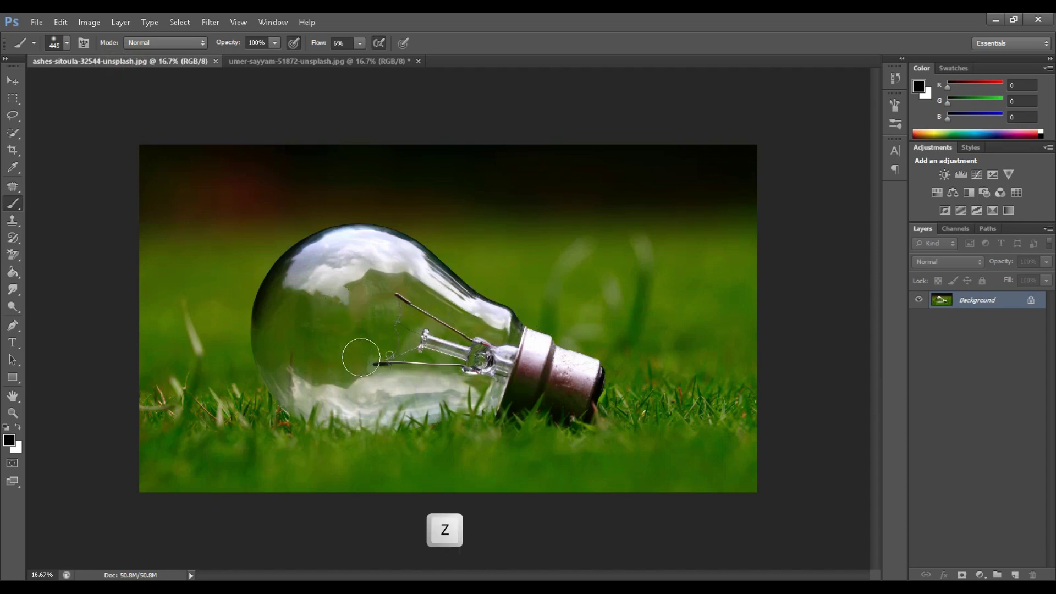
click(408, 339)
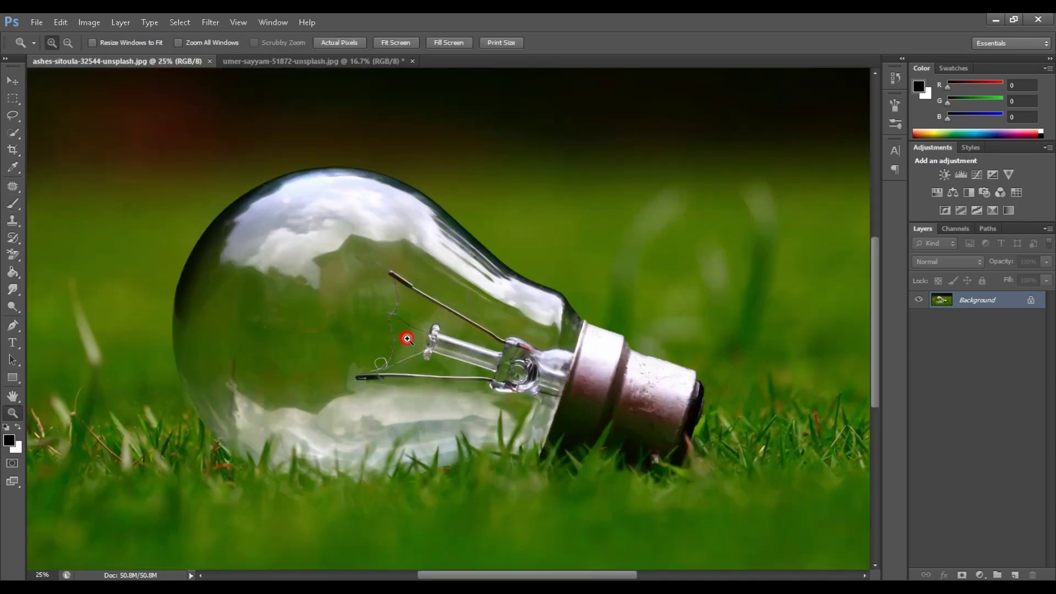
click(407, 339)
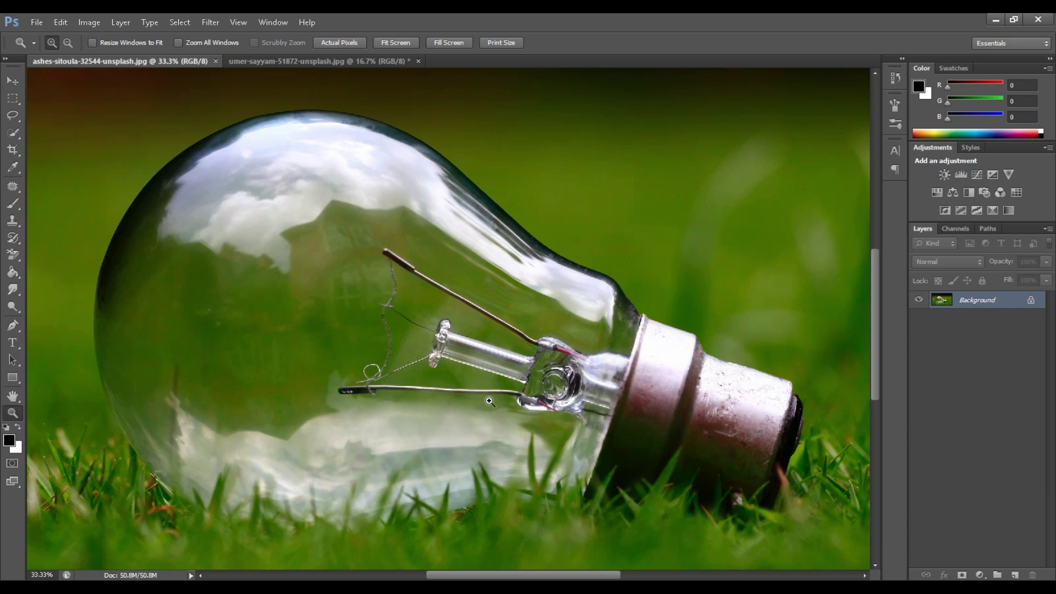
Draw a closed lasso outline around the bulb's filament and inner stem
click(13, 115)
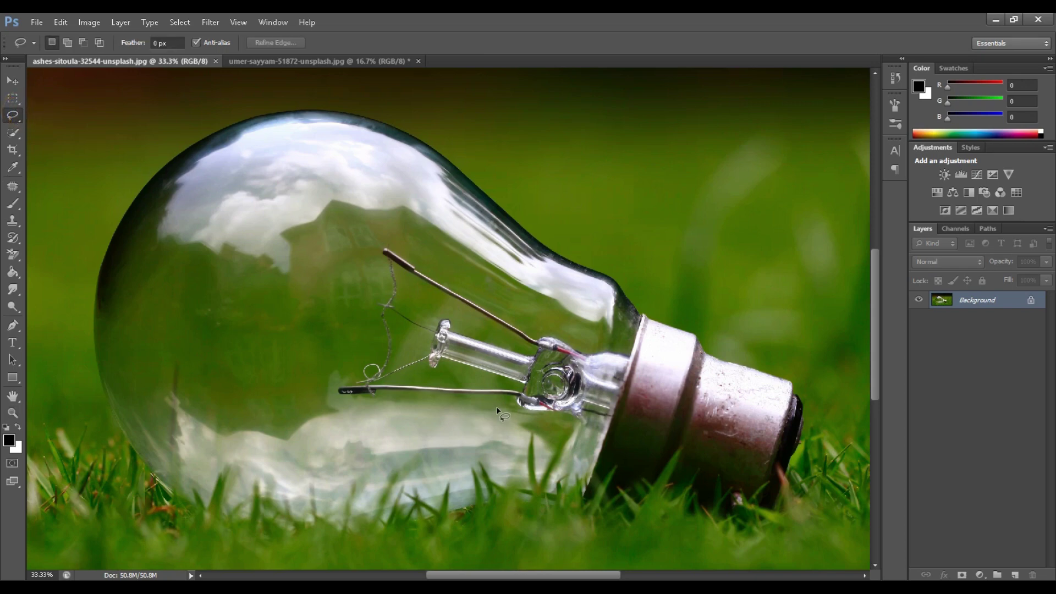
drag(492, 399, 465, 402)
mouse_move(356, 397)
mouse_down()
mouse_move(326, 388)
mouse_move(366, 343)
mouse_move(363, 259)
mouse_move(373, 241)
mouse_move(397, 240)
mouse_move(461, 287)
mouse_move(545, 323)
mouse_up()
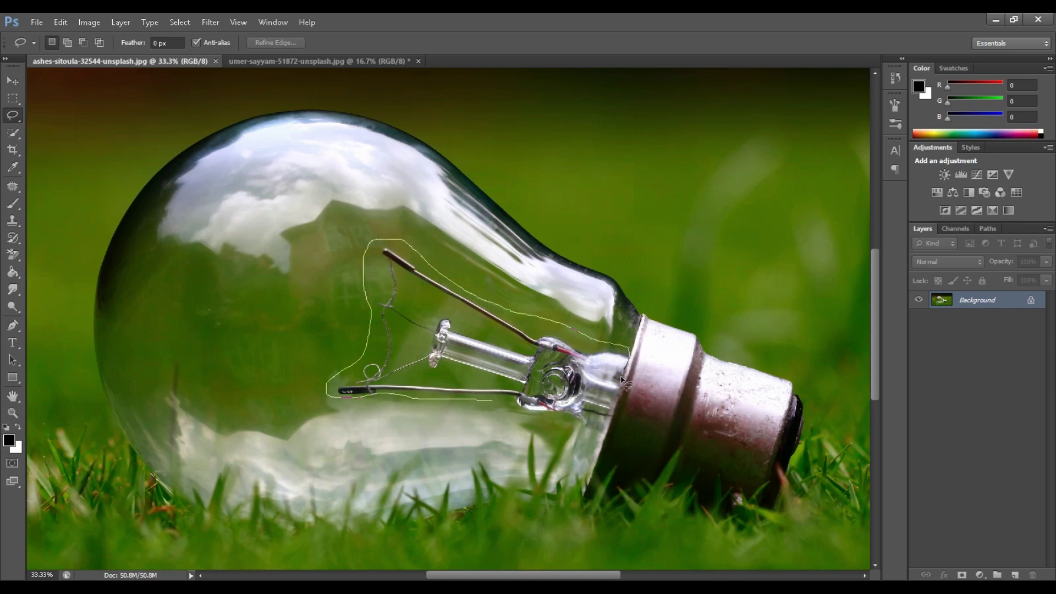
drag(621, 378, 613, 396)
drag(489, 403, 488, 405)
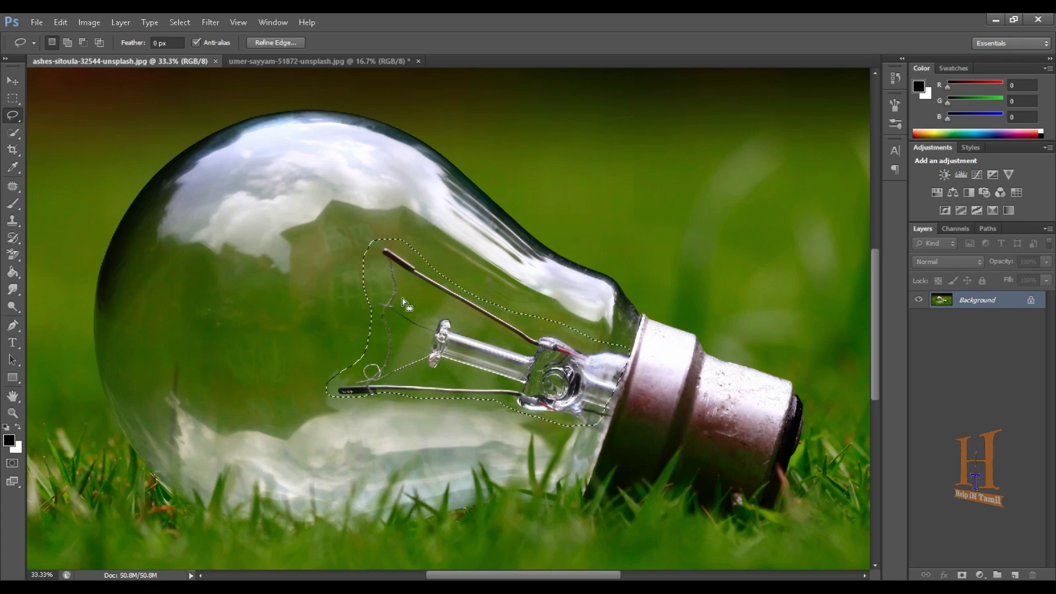
Content-Aware fill the lasso selection to erase the filament and wires
right_click(421, 303)
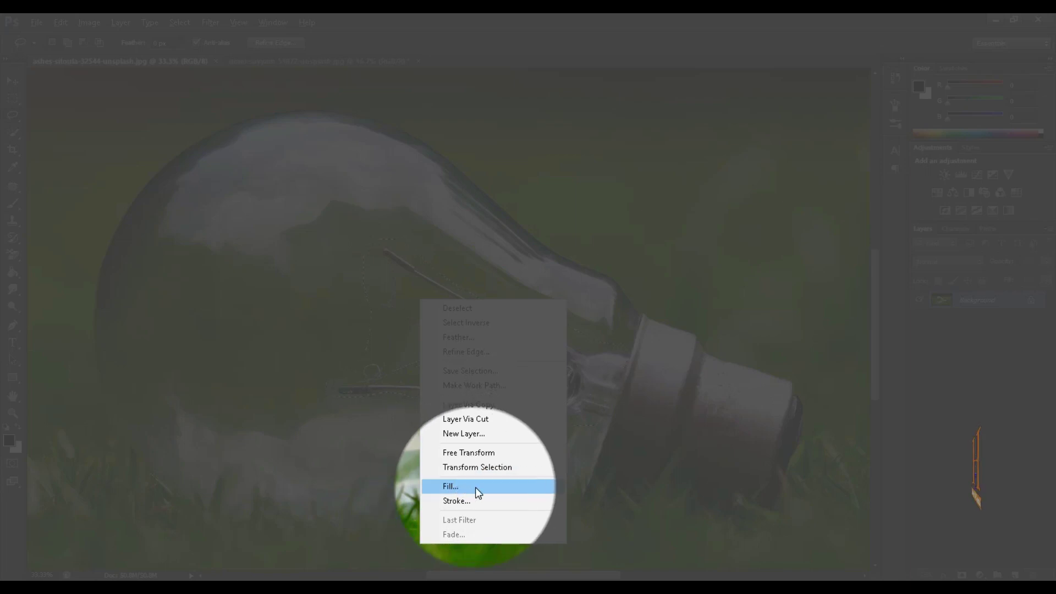
click(475, 488)
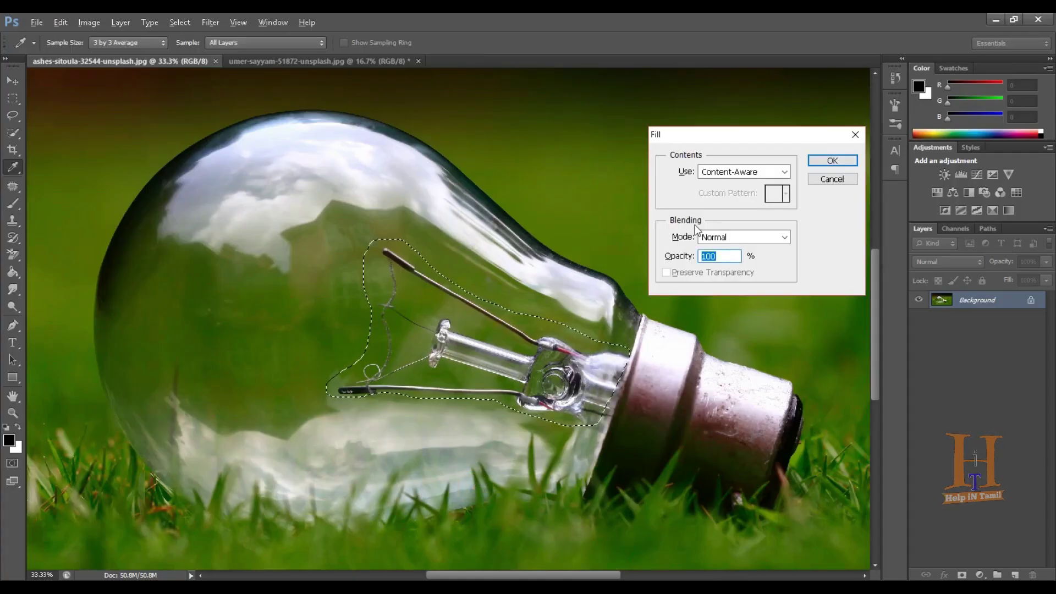
click(732, 172)
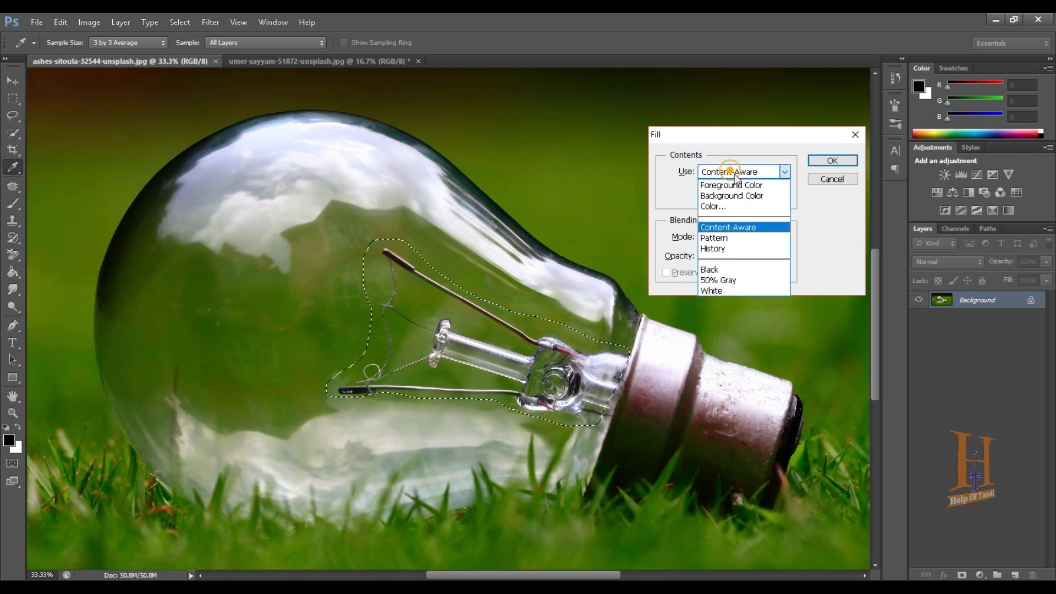
click(713, 228)
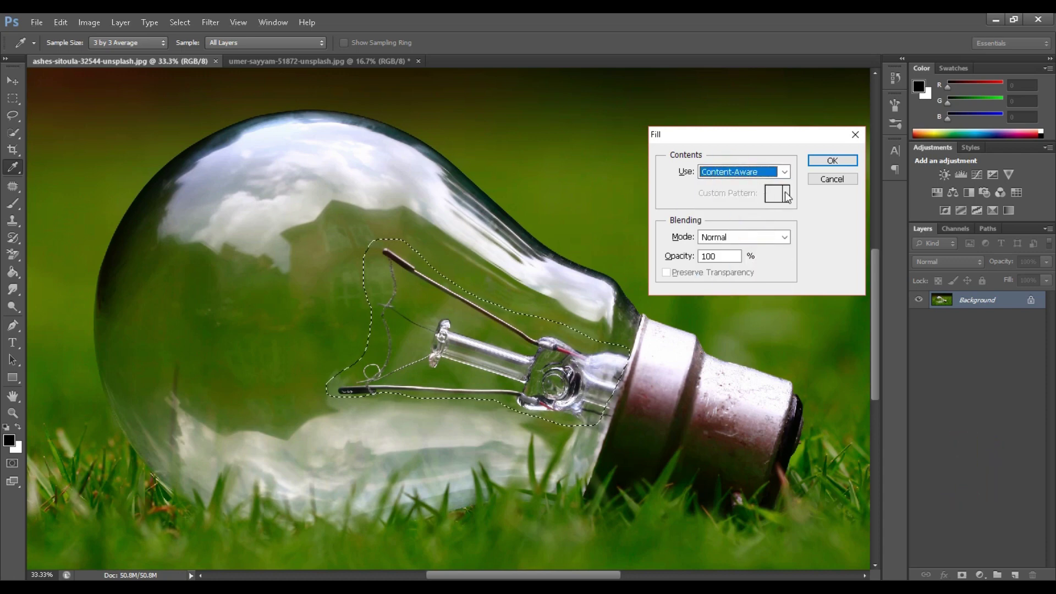
click(833, 162)
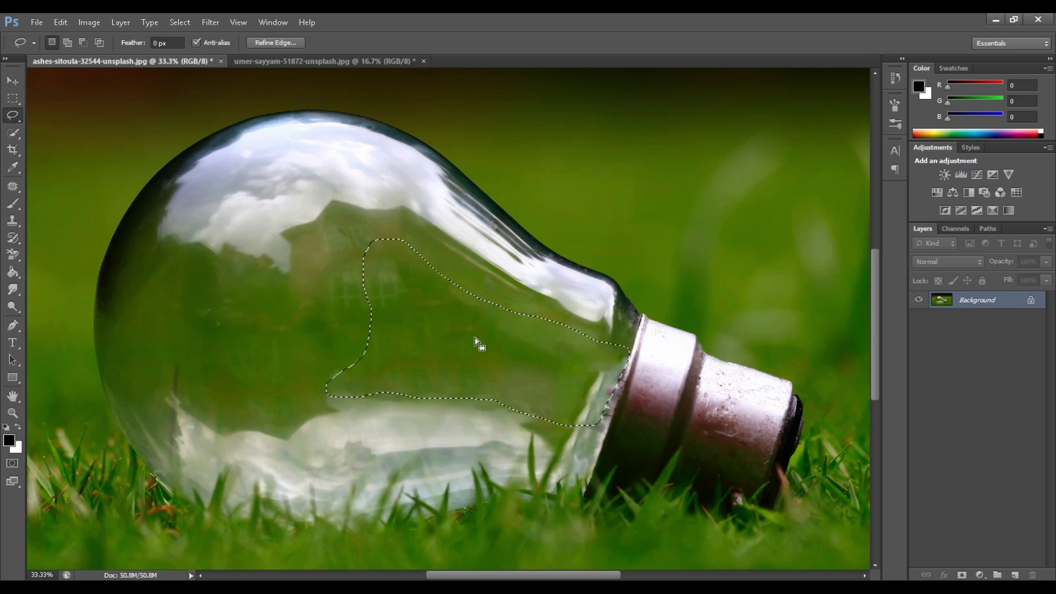
Deselect and pick the Clone Stamp tool (280 px brush, 11% flow)
key(ctrl+d)
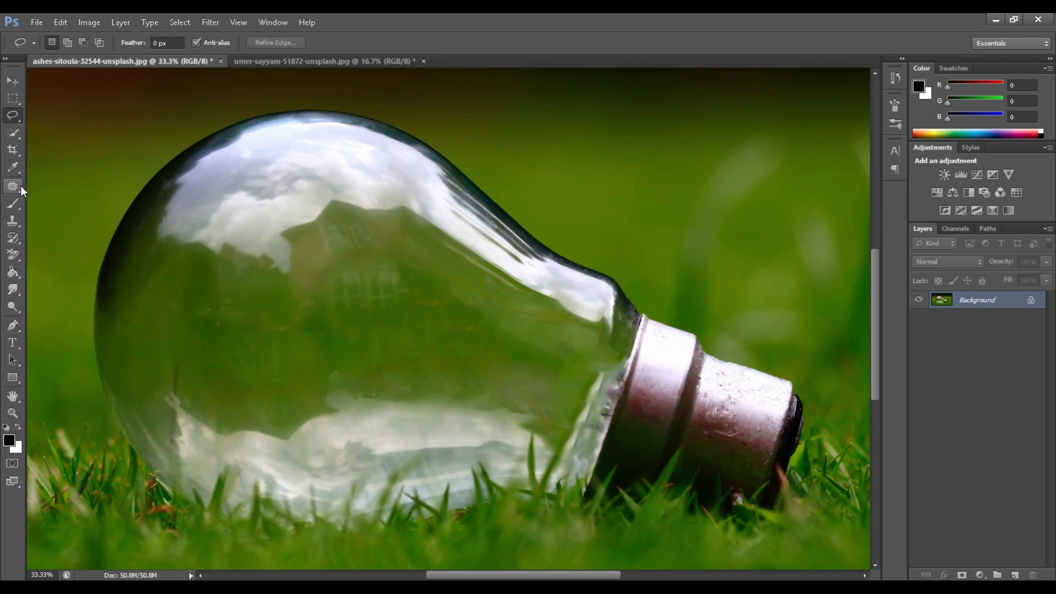
click(13, 221)
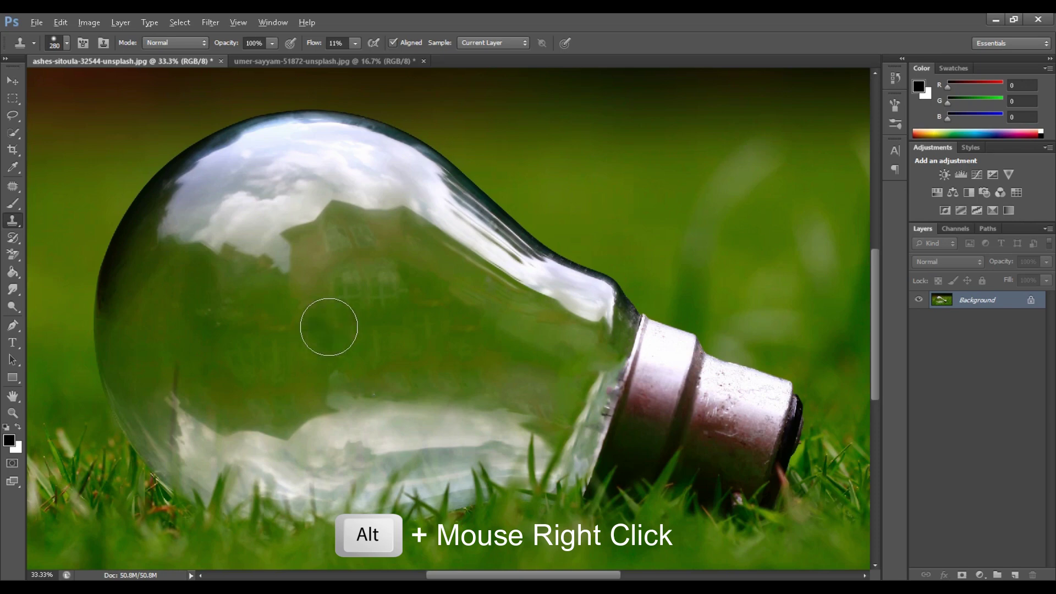
Resize the clone brush, undo a stray patch, and sample green glass as the source
key(alt)
mouse_move(329, 327)
mouse_down()
mouse_move(358, 331)
mouse_move(314, 335)
mouse_move(379, 339)
mouse_move(318, 347)
mouse_move(365, 346)
mouse_move(318, 346)
mouse_move(343, 346)
mouse_up()
click(330, 352)
key(ctrl+z)
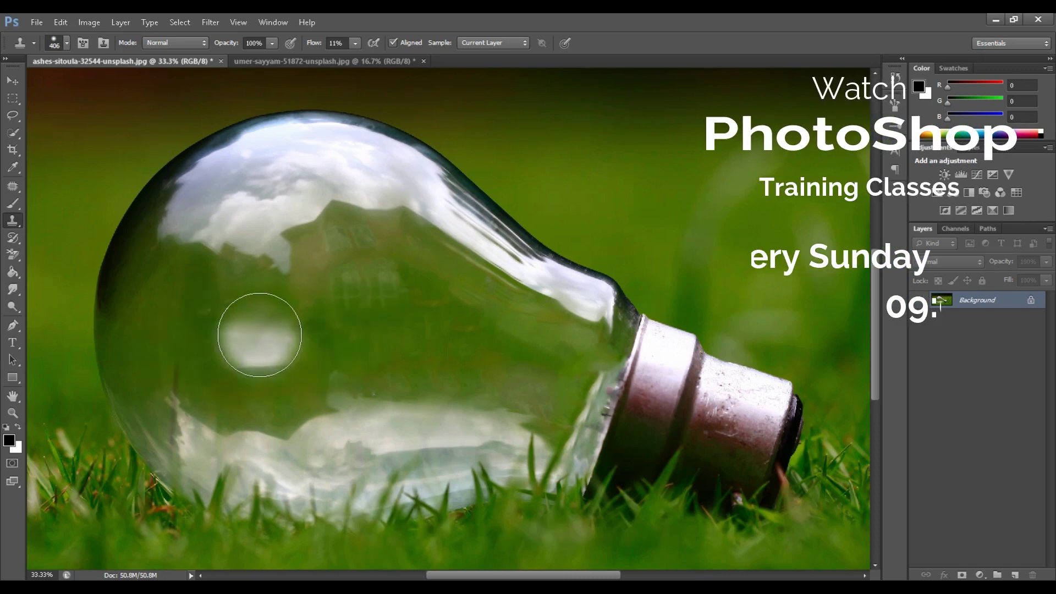
key(alt)
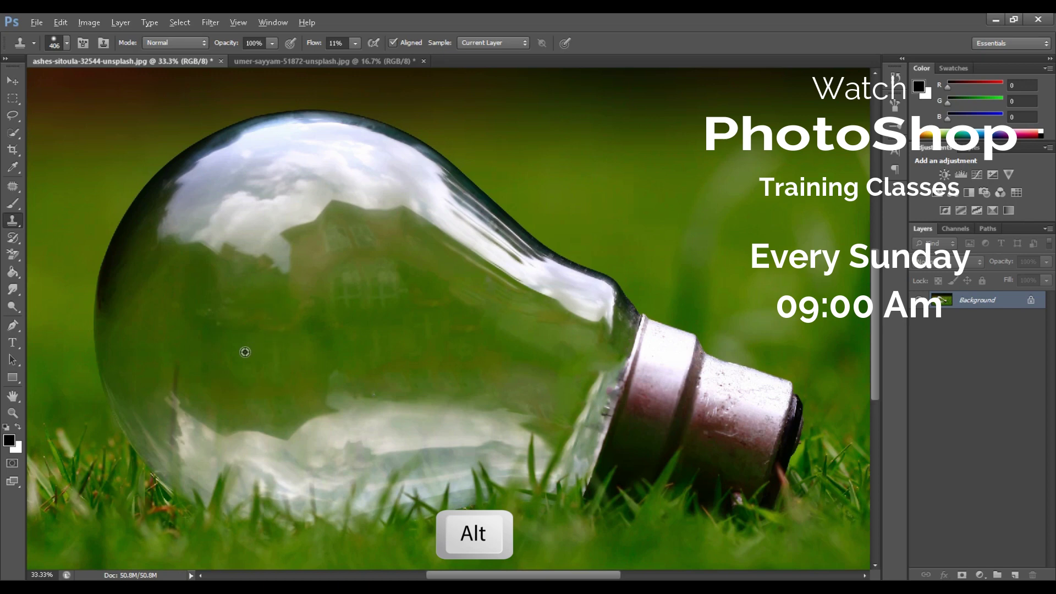
alt+click(244, 352)
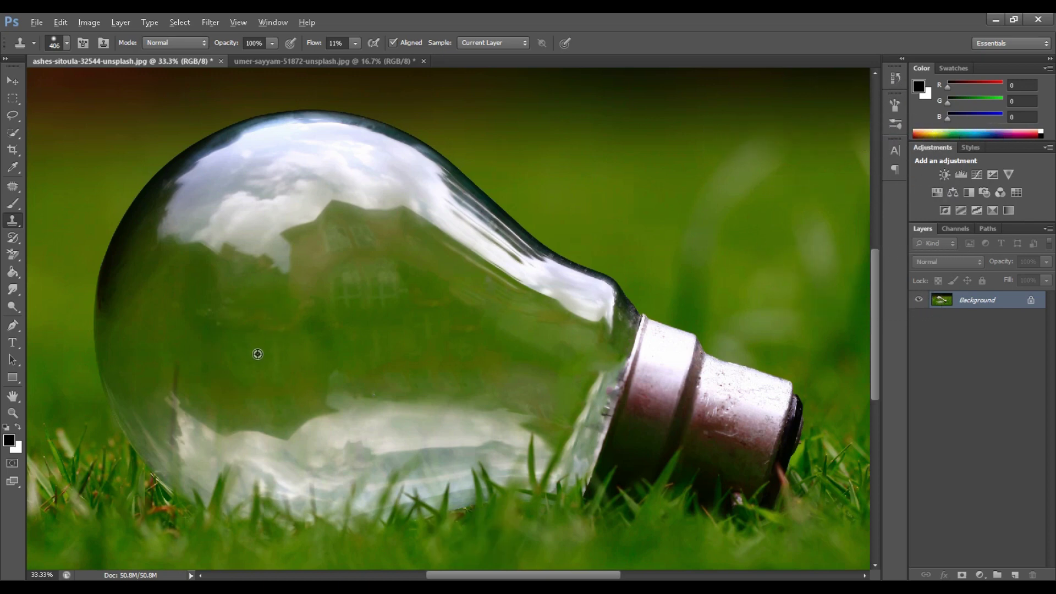
click(257, 351)
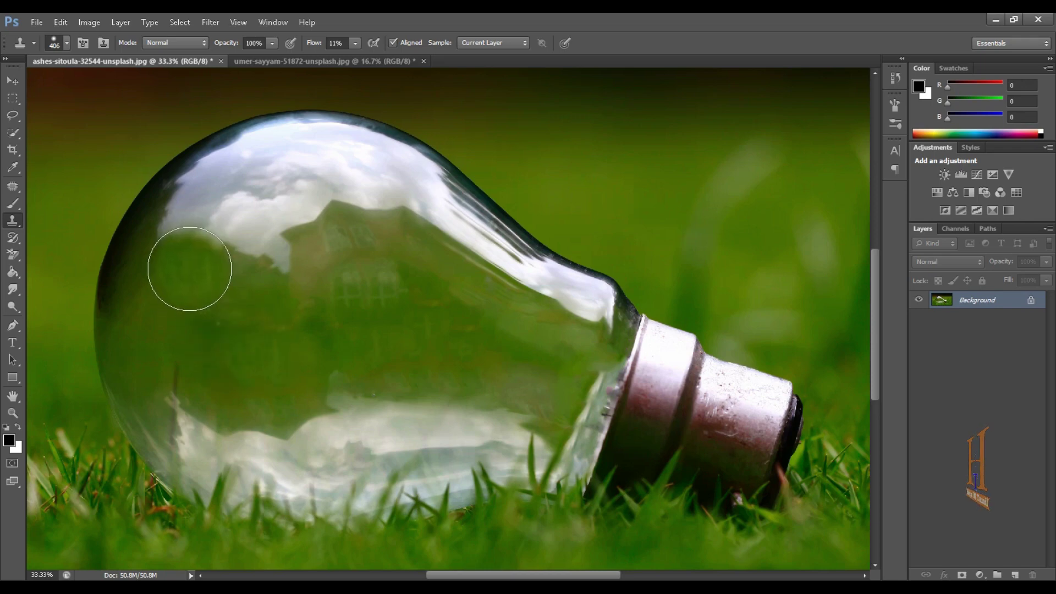
Paint green over the cloud reflection, the white edge near the base, and a lower spot
mouse_move(189, 271)
mouse_down()
mouse_move(313, 251)
mouse_move(198, 247)
mouse_move(309, 242)
mouse_move(196, 238)
mouse_move(302, 234)
mouse_move(204, 229)
mouse_move(190, 239)
mouse_move(290, 216)
mouse_move(319, 228)
mouse_move(212, 223)
mouse_move(206, 238)
mouse_move(345, 225)
mouse_move(248, 227)
mouse_move(210, 245)
mouse_move(290, 248)
mouse_move(353, 228)
mouse_move(223, 226)
mouse_move(192, 253)
mouse_move(232, 219)
mouse_move(198, 224)
mouse_move(187, 237)
mouse_move(258, 208)
mouse_move(244, 196)
mouse_move(197, 218)
mouse_move(272, 223)
mouse_move(303, 192)
mouse_move(223, 210)
mouse_move(235, 235)
mouse_move(284, 194)
mouse_move(246, 188)
mouse_move(202, 223)
mouse_move(240, 211)
mouse_move(232, 191)
mouse_move(197, 216)
mouse_move(209, 207)
mouse_move(184, 246)
mouse_move(196, 216)
mouse_move(178, 234)
mouse_move(169, 261)
mouse_move(185, 262)
mouse_move(192, 240)
mouse_move(179, 264)
mouse_move(257, 192)
mouse_move(367, 233)
mouse_move(363, 224)
mouse_move(212, 200)
mouse_move(372, 238)
mouse_move(382, 212)
mouse_move(389, 236)
mouse_move(258, 269)
mouse_move(237, 445)
mouse_move(374, 457)
mouse_move(365, 441)
mouse_move(447, 469)
mouse_move(373, 337)
mouse_move(273, 483)
mouse_move(405, 484)
mouse_move(523, 417)
mouse_up()
key(bracketleft)
key(bracketleft)
key(bracketleft)
key(bracketleft)
key(bracketleft)
key(bracketleft)
key(bracketleft)
key(bracketleft)
key(bracketleft)
key(bracketleft)
key(bracketleft)
mouse_move(592, 379)
mouse_down()
mouse_move(567, 464)
mouse_move(575, 388)
mouse_up()
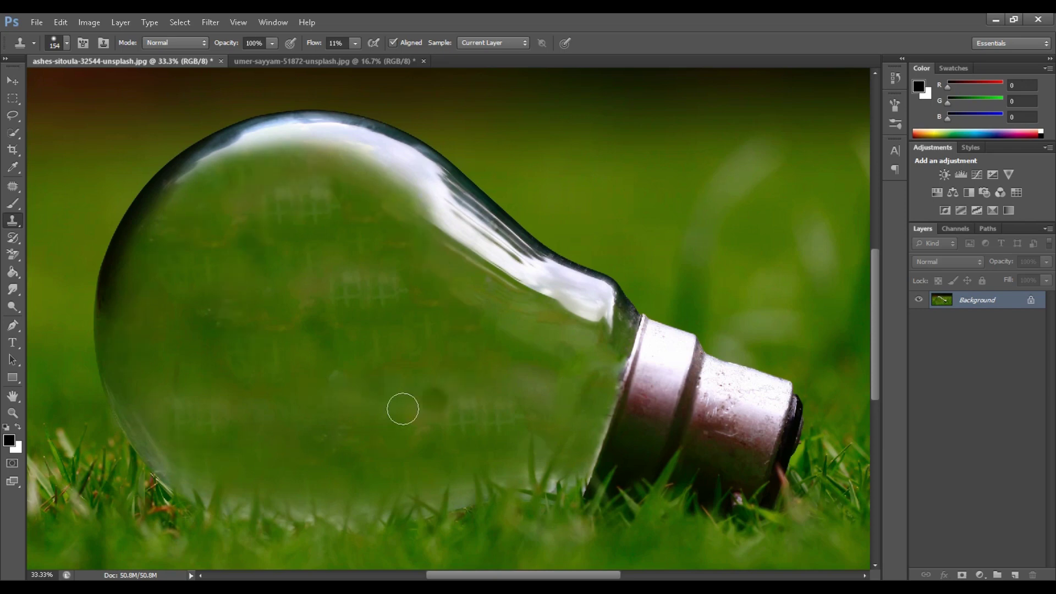
click(301, 375)
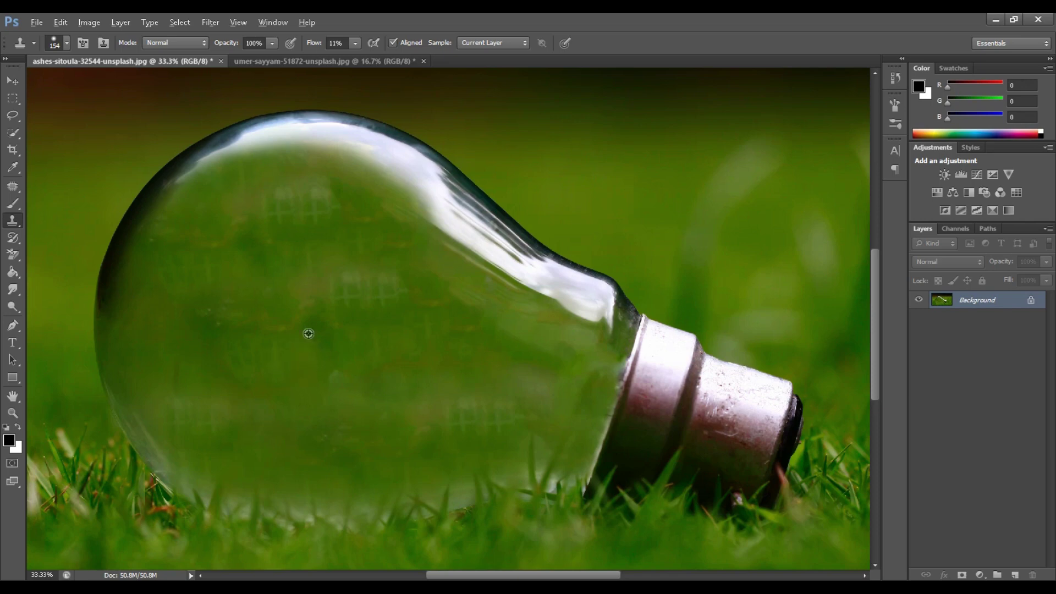
key(z)
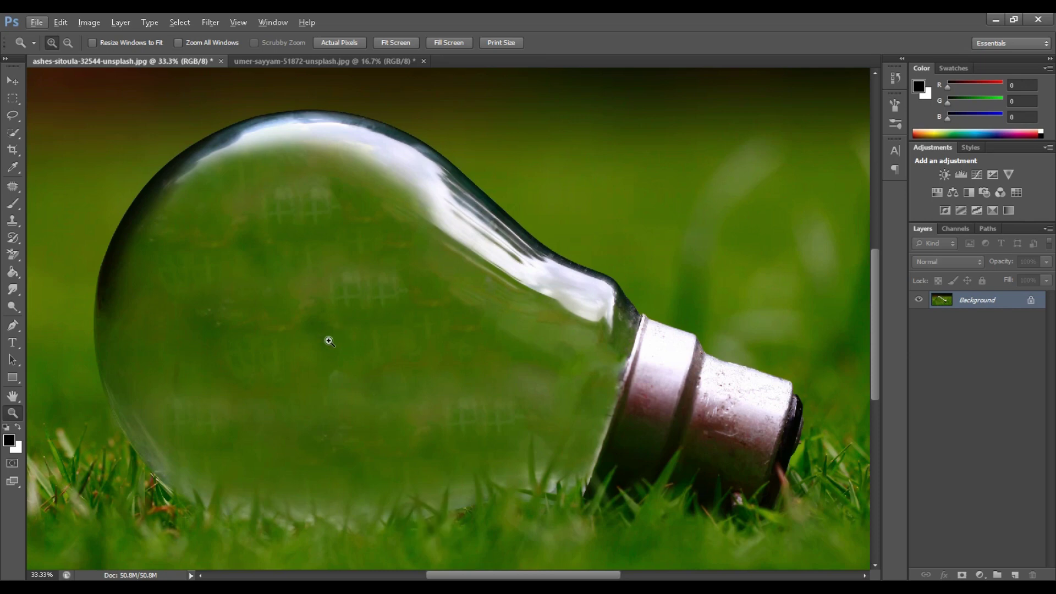
Zoom out to 16.7% and switch to the umer-sayyam-51872-unsplash.jpg bridge photo
alt+click(329, 341)
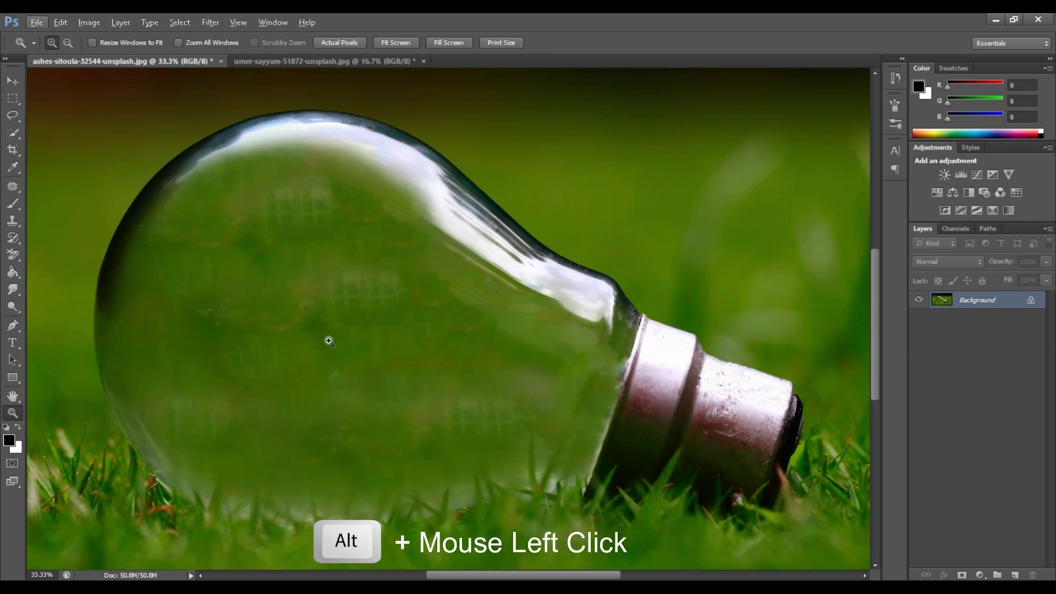
alt+click(329, 342)
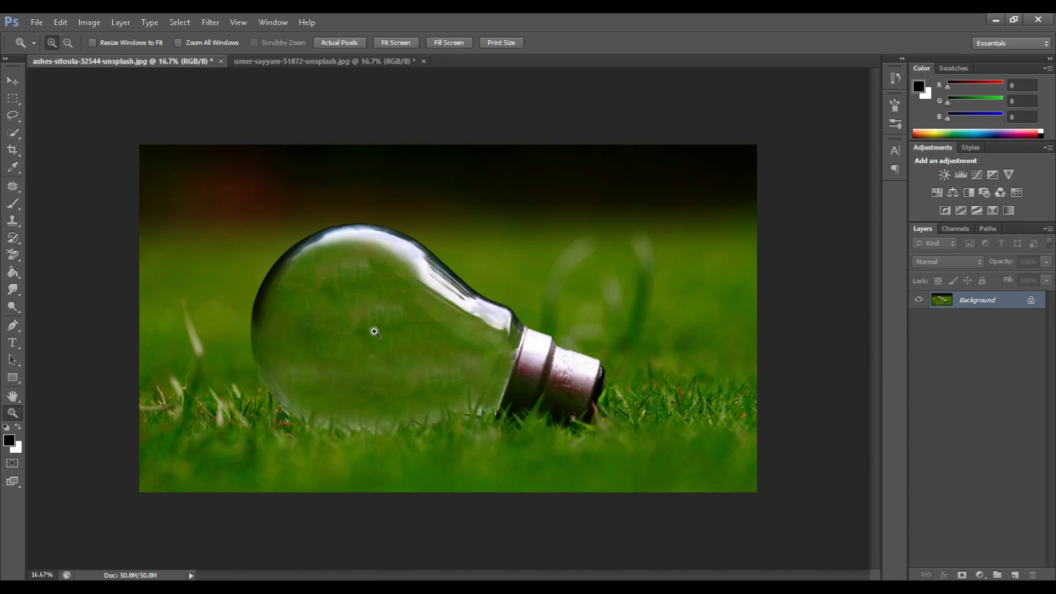
click(307, 62)
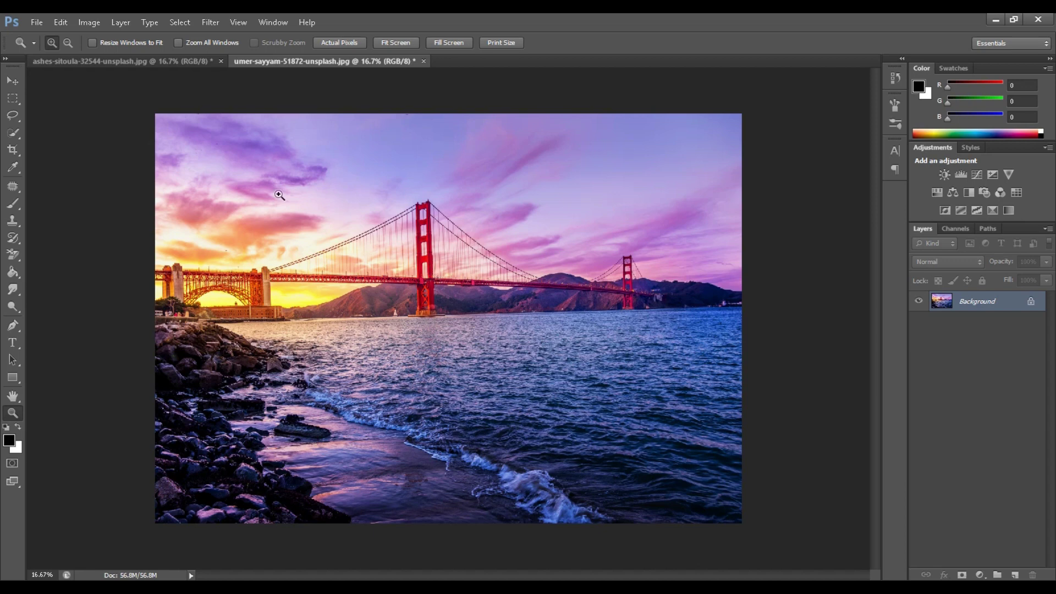
click(15, 80)
Drag the bridge photo into the bulb image as Layer 1 covering the canvas at 45% opacity
click(266, 144)
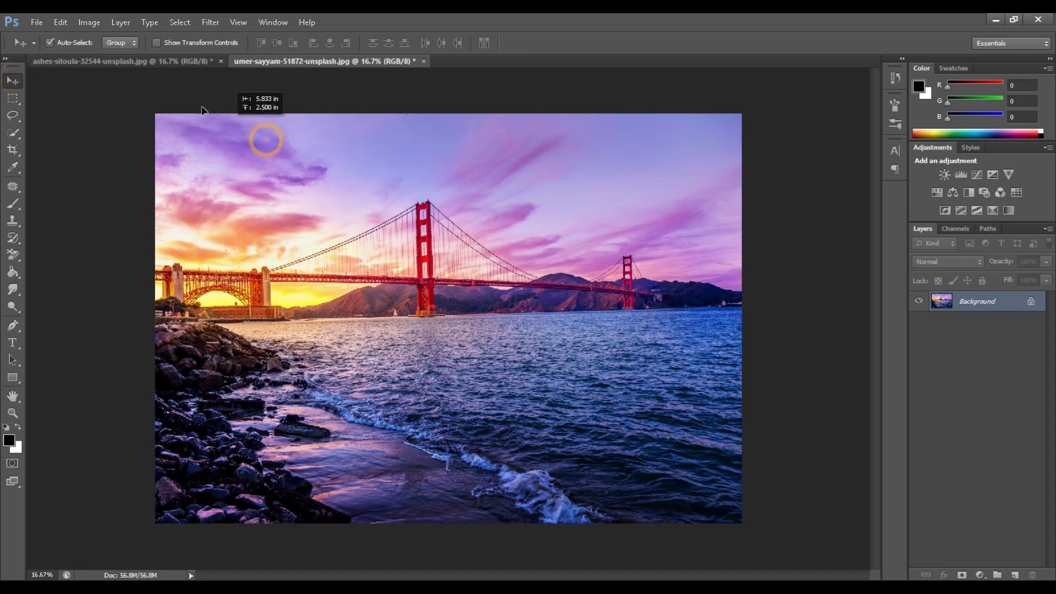
drag(152, 69, 197, 130)
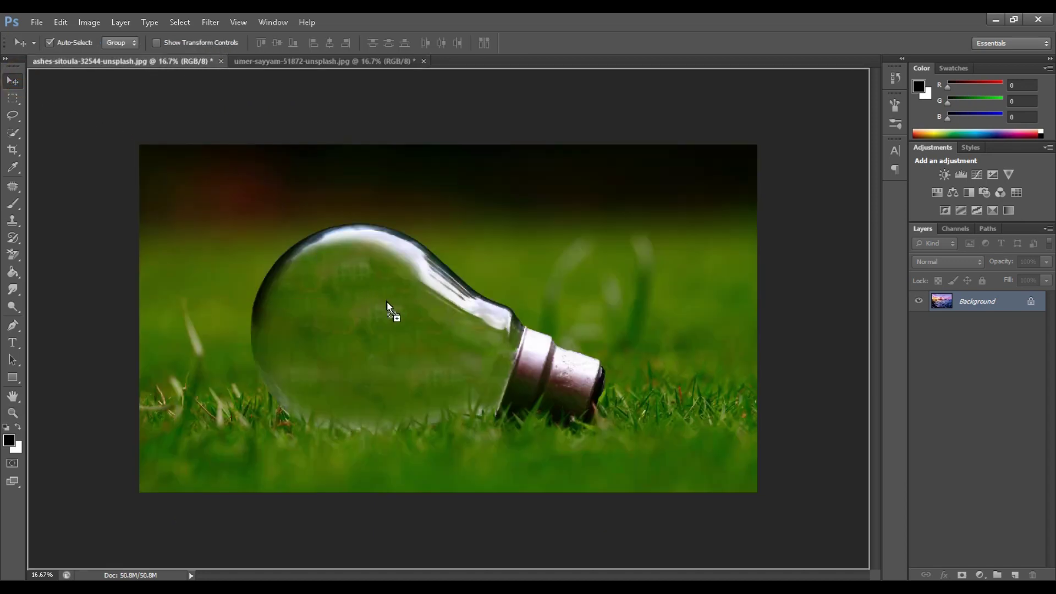
drag(387, 302, 386, 301)
drag(498, 370, 381, 250)
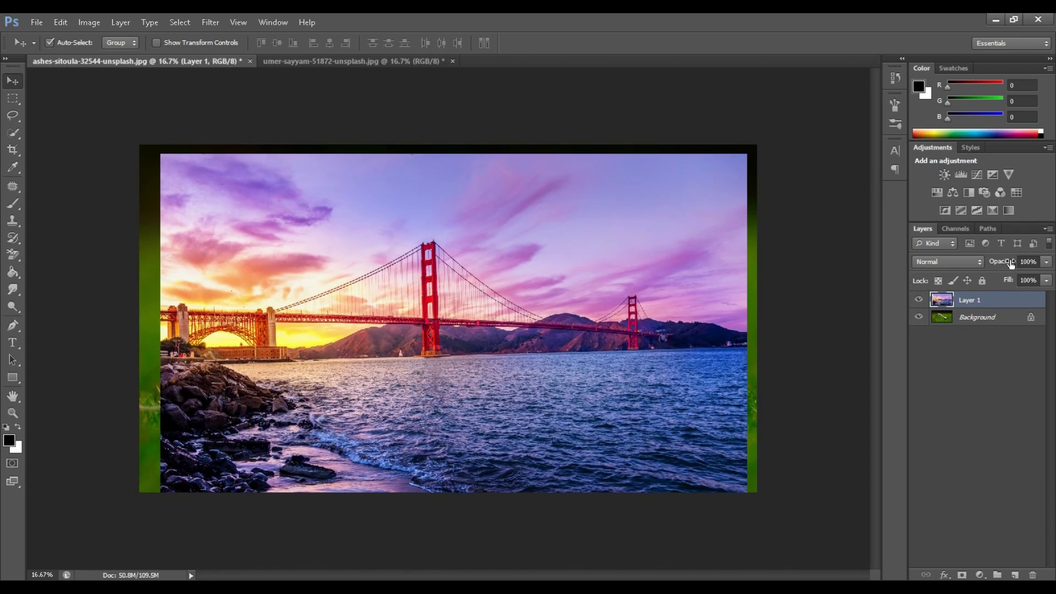
drag(1011, 264, 973, 267)
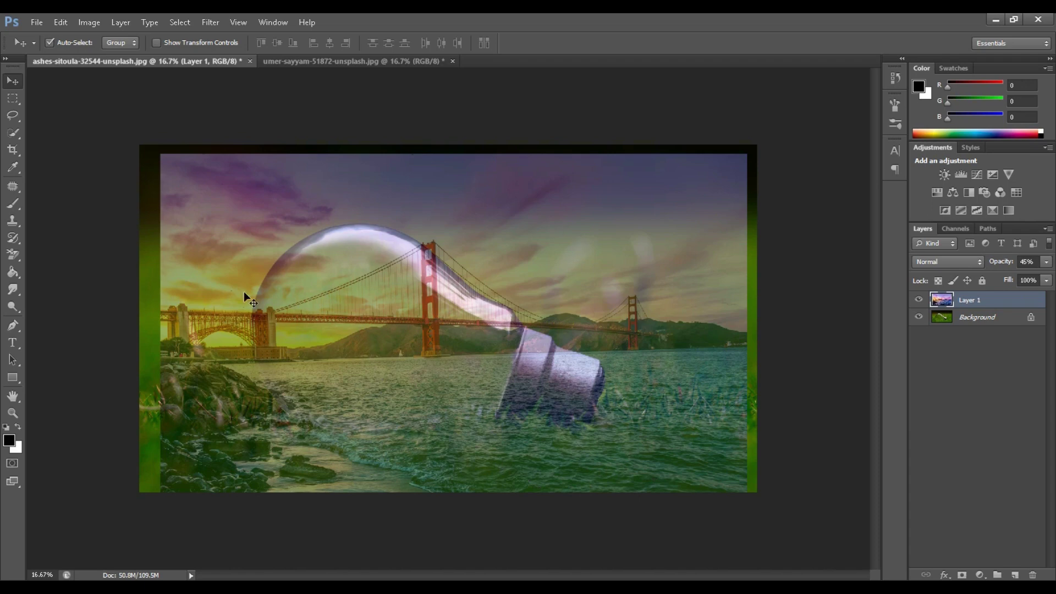
Scale the bridge layer proportionally to about 52.5%, rotate it 2.6°, and fit it over the bulb
key(ctrl+t)
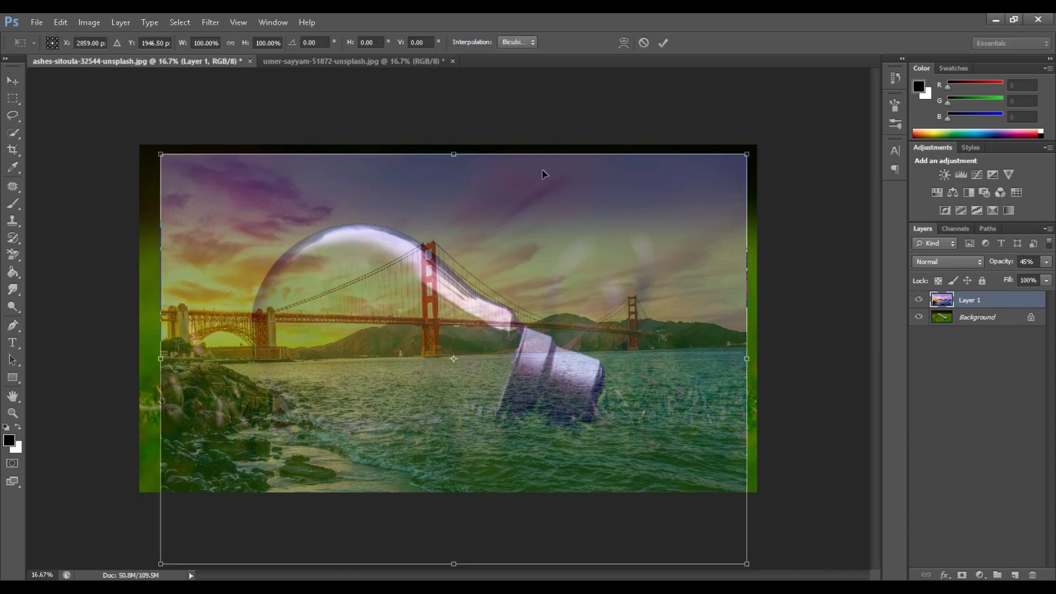
key(shift)
drag(746, 155, 512, 318)
drag(379, 434, 444, 319)
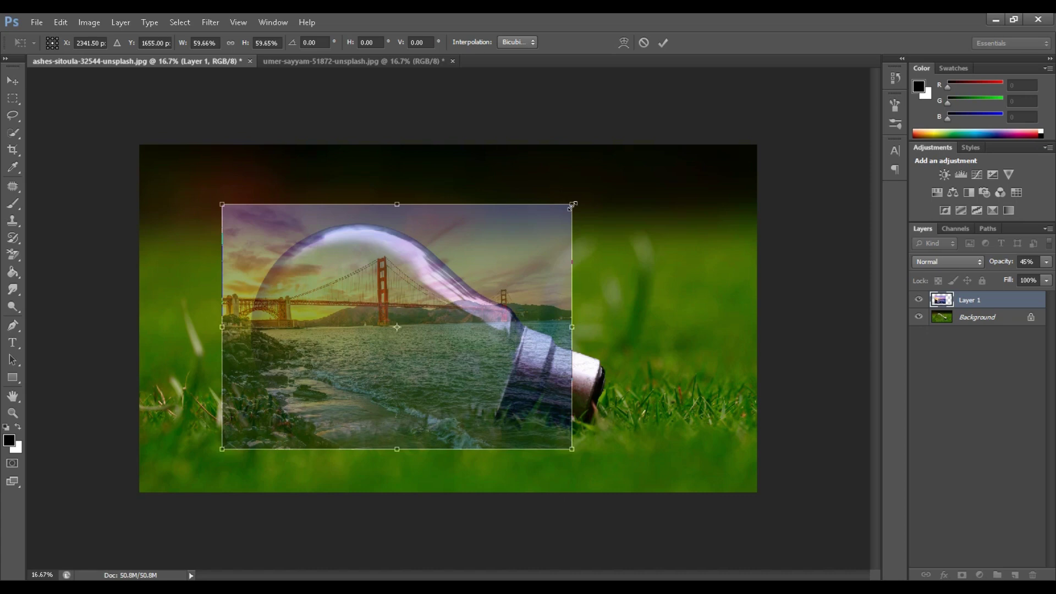
drag(572, 205, 528, 231)
drag(447, 302, 470, 282)
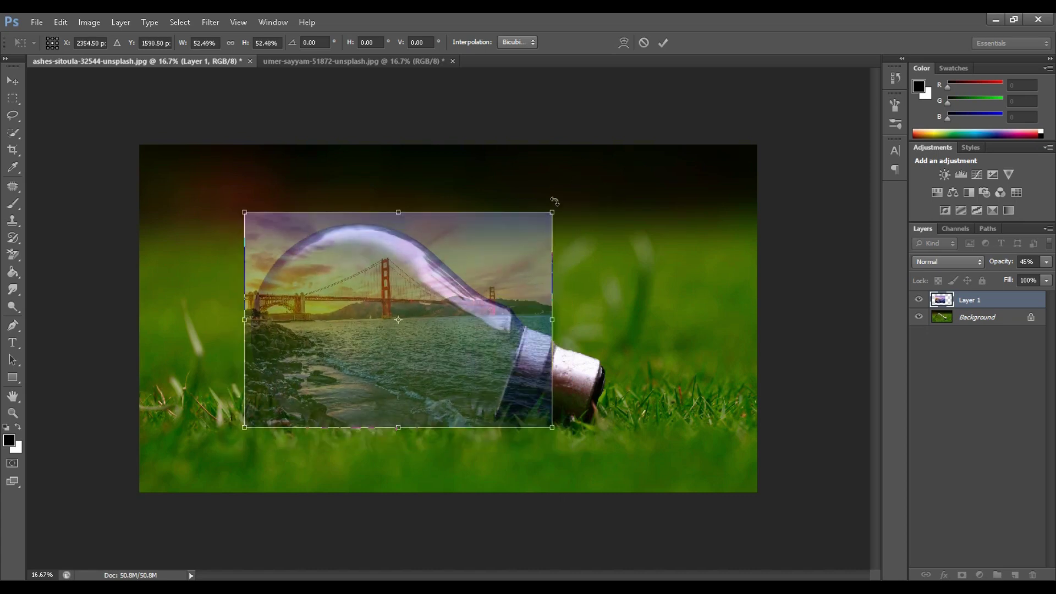
drag(563, 199, 565, 209)
drag(440, 325, 360, 357)
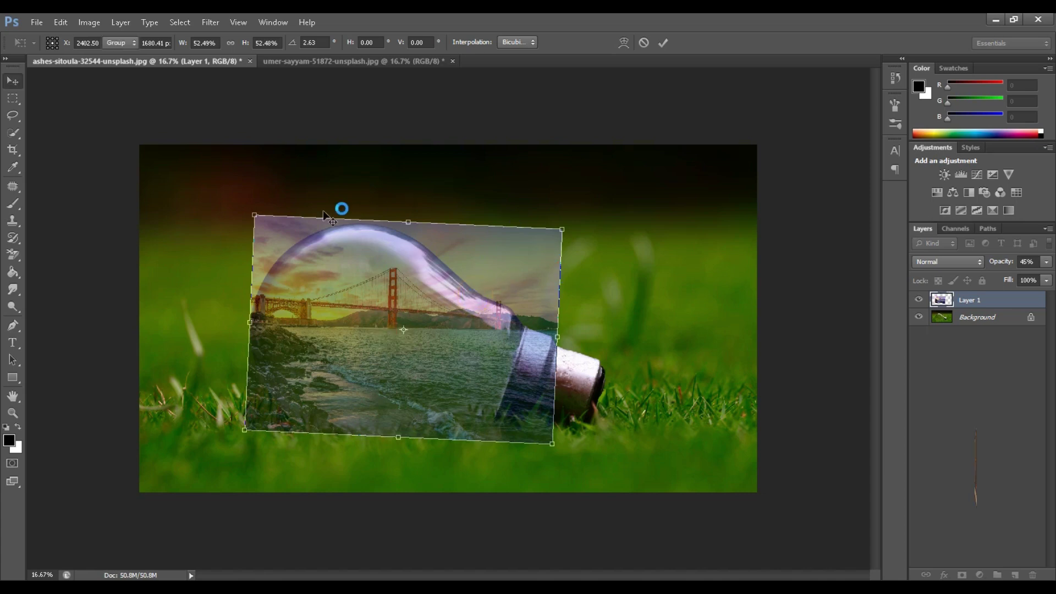
key(Return)
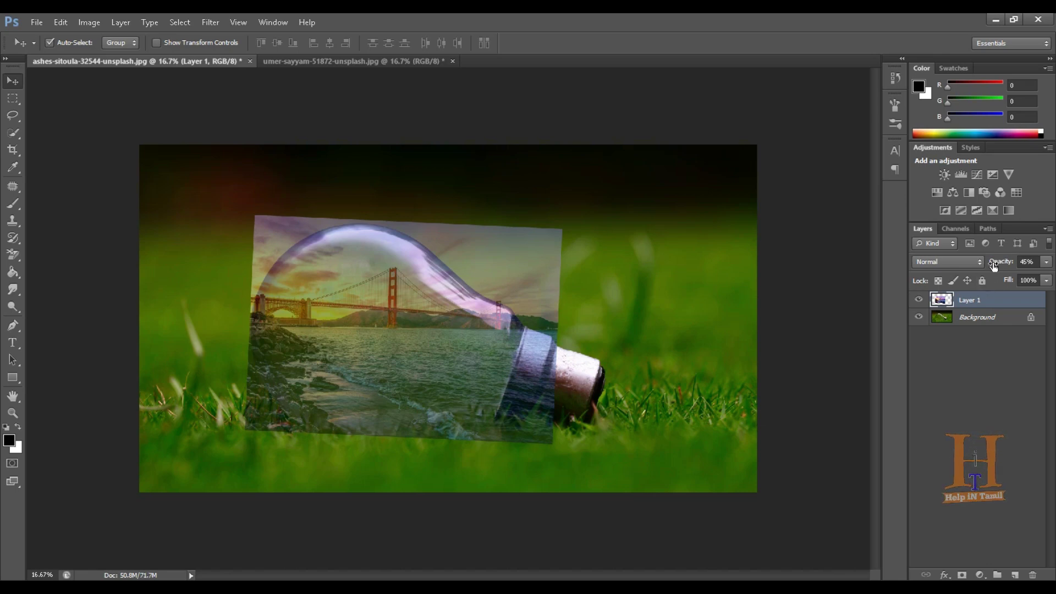
Restore Layer 1 to 100% opacity and attach a white layer mask
click(1027, 262)
text(100)
key(Return)
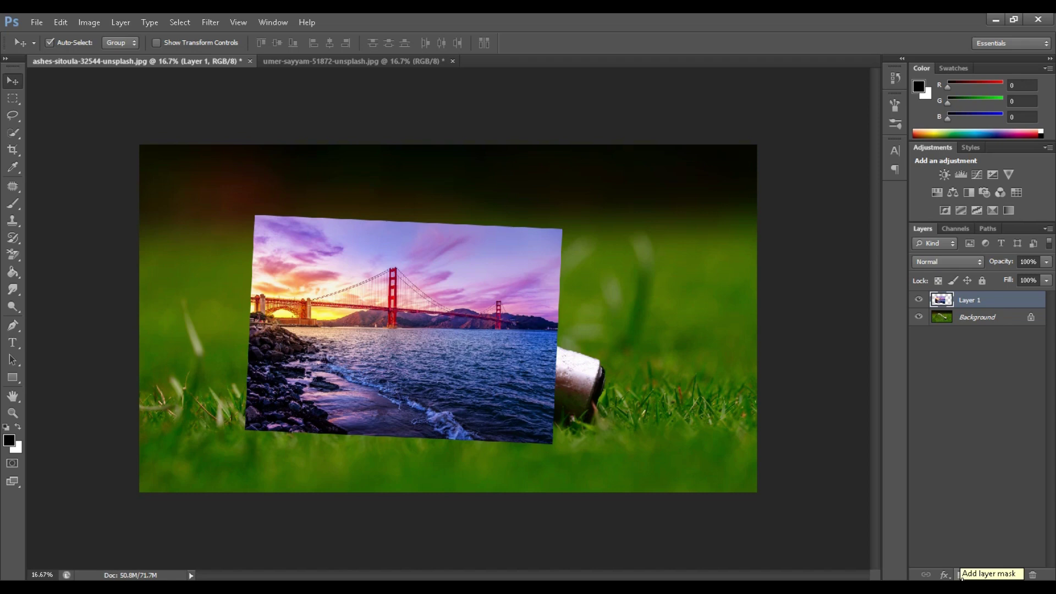
click(960, 576)
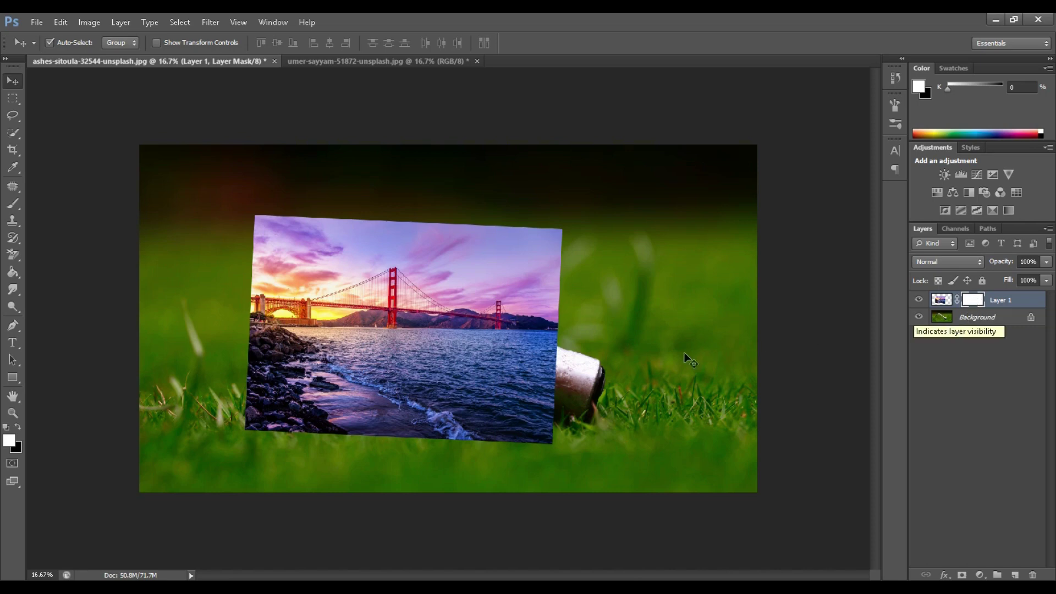
click(18, 427)
Set black as foreground and Paint Bucket fill Layer 1's mask to hide the bridge
click(19, 424)
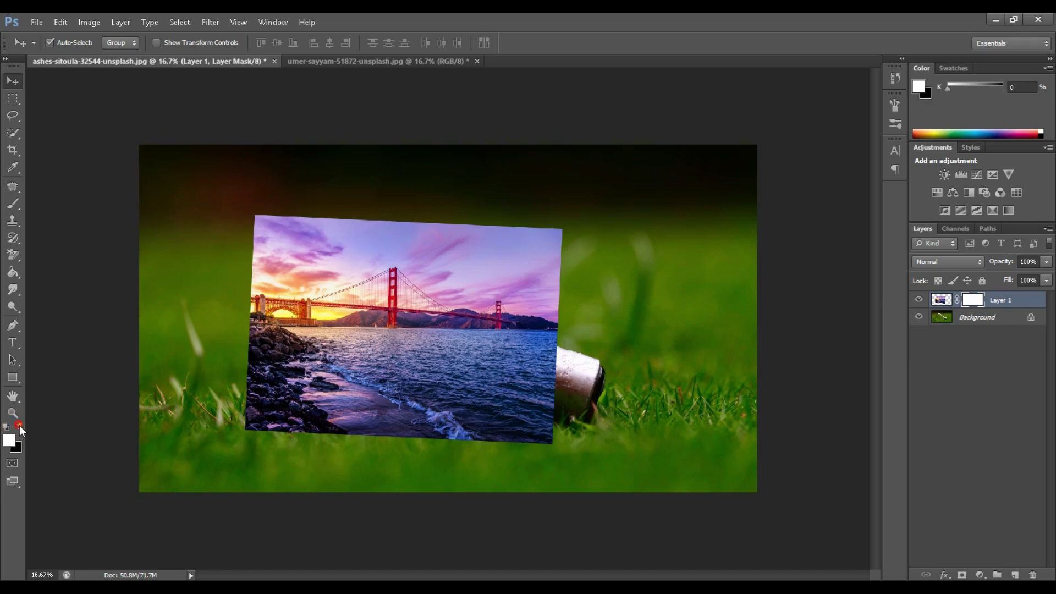
key(x)
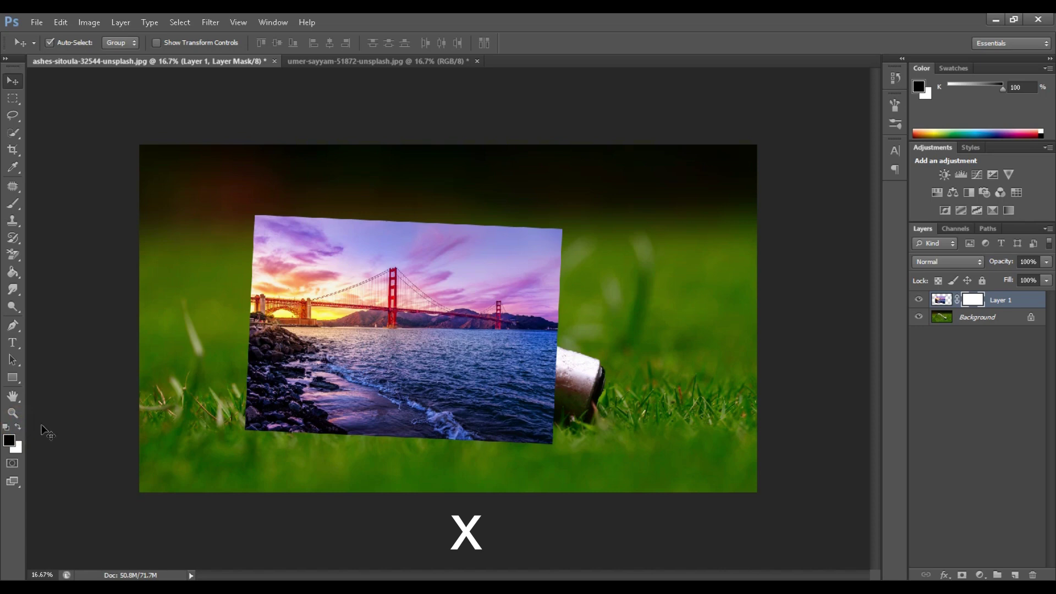
key(x)
key(x)
key(x)
key(x)
click(13, 272)
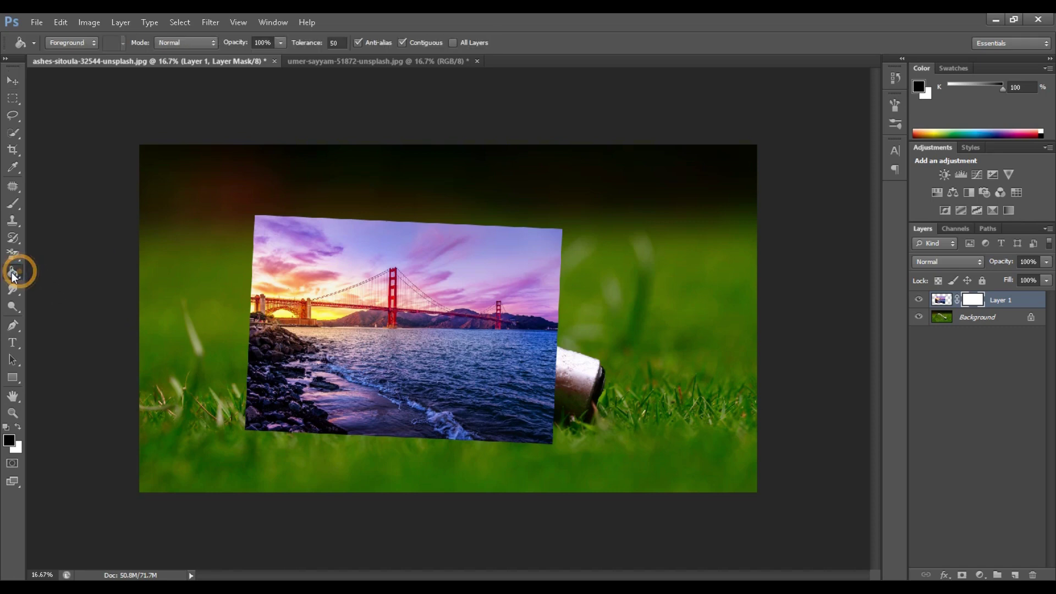
click(323, 260)
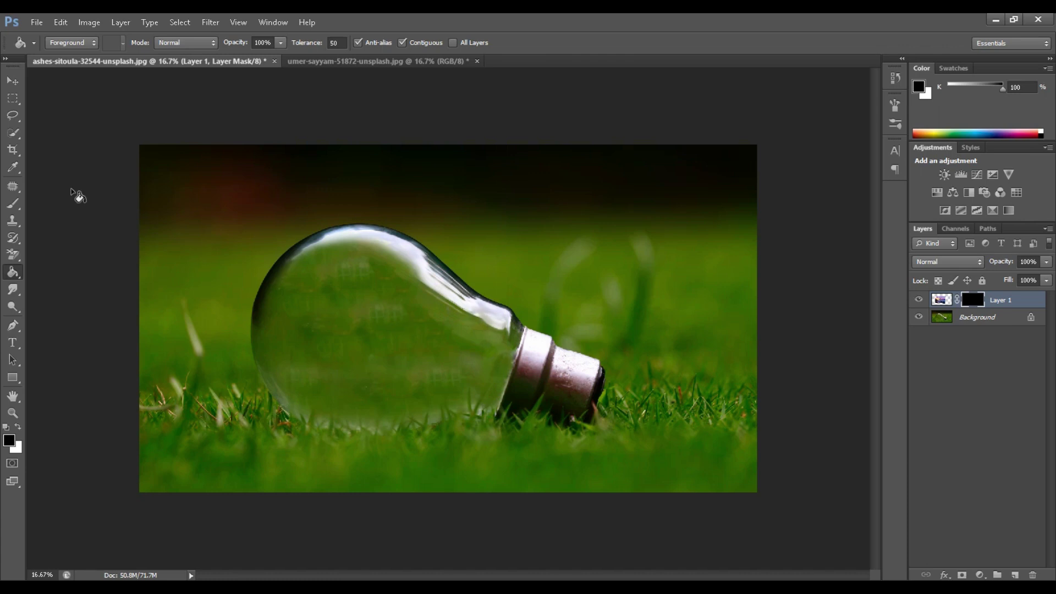
With Quick Selection, discard a partial try and select the whole bulb glass on the Background layer
click(17, 132)
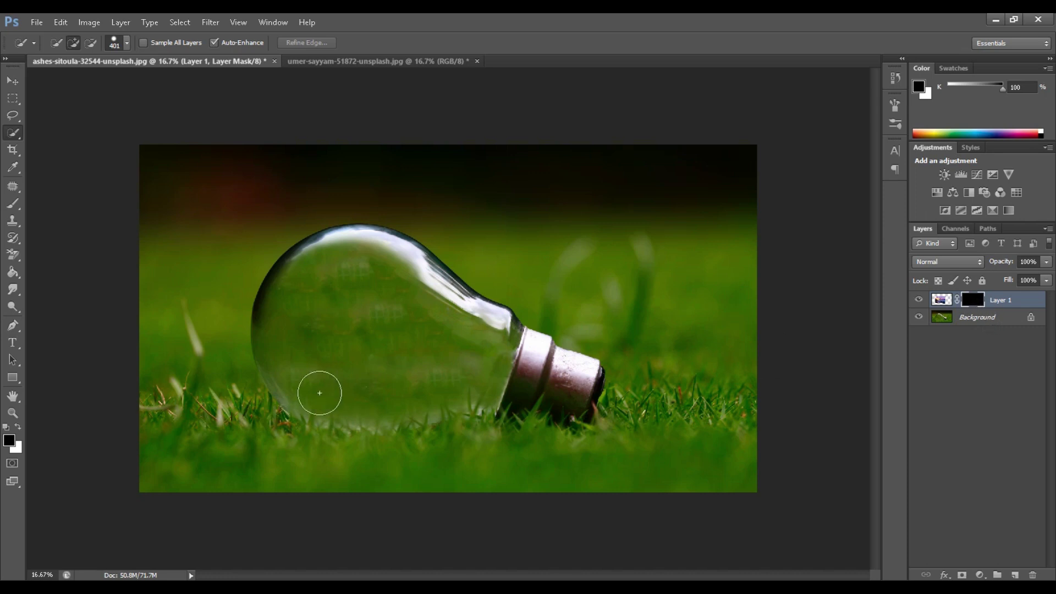
mouse_move(297, 384)
mouse_down()
mouse_move(317, 248)
mouse_move(291, 304)
mouse_move(279, 379)
mouse_move(231, 358)
mouse_up()
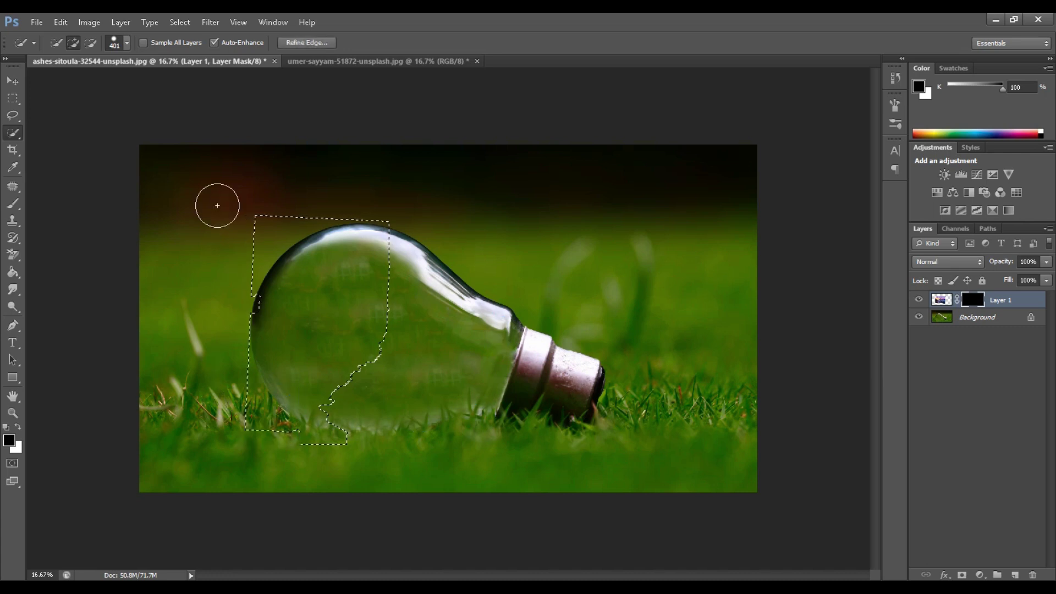
key(ctrl+d)
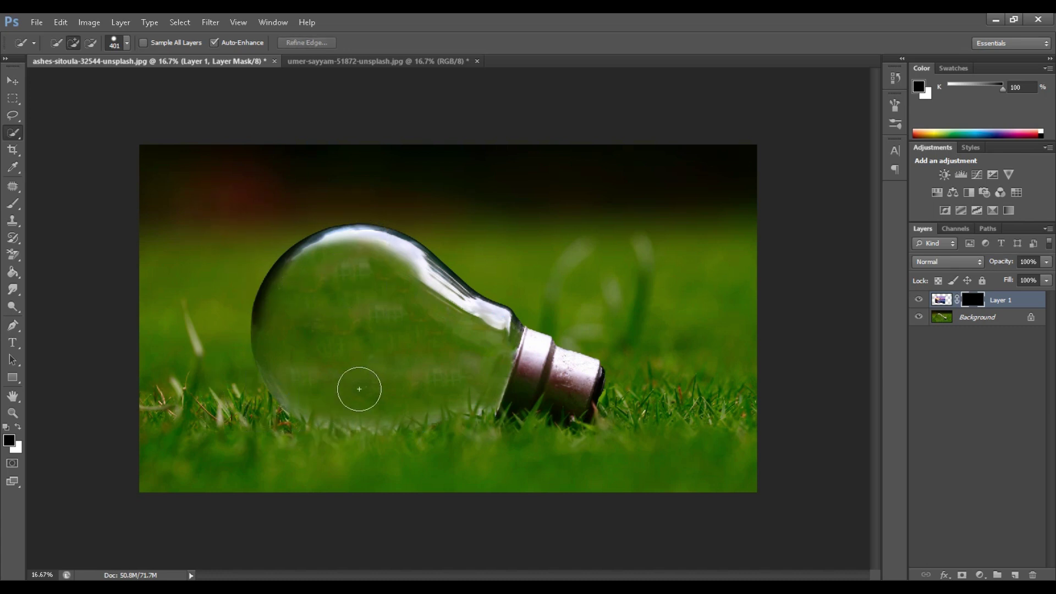
click(978, 319)
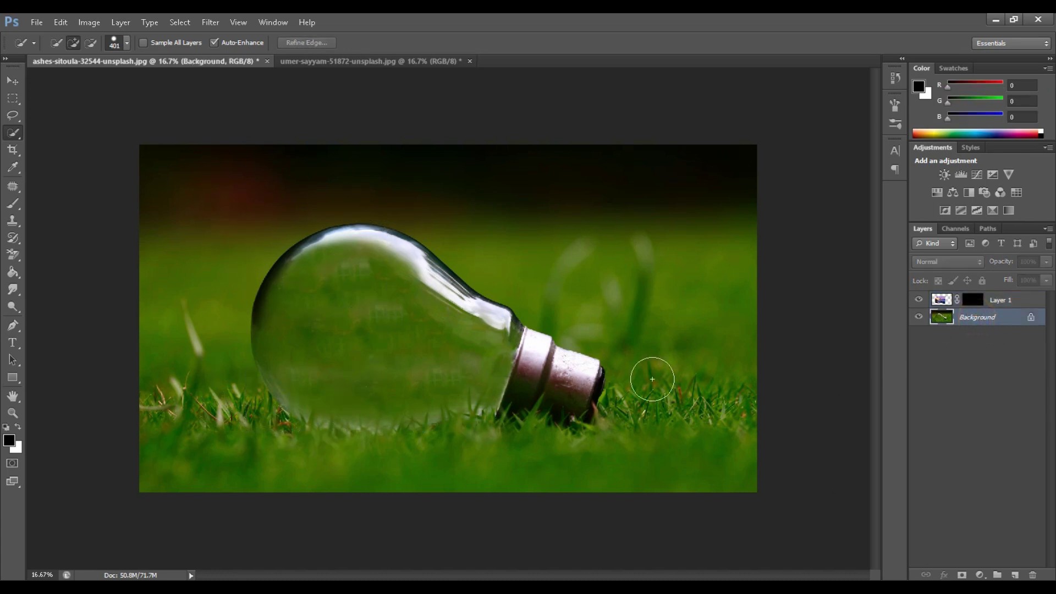
mouse_move(428, 394)
mouse_down()
mouse_move(337, 397)
mouse_move(310, 374)
mouse_move(296, 331)
mouse_up()
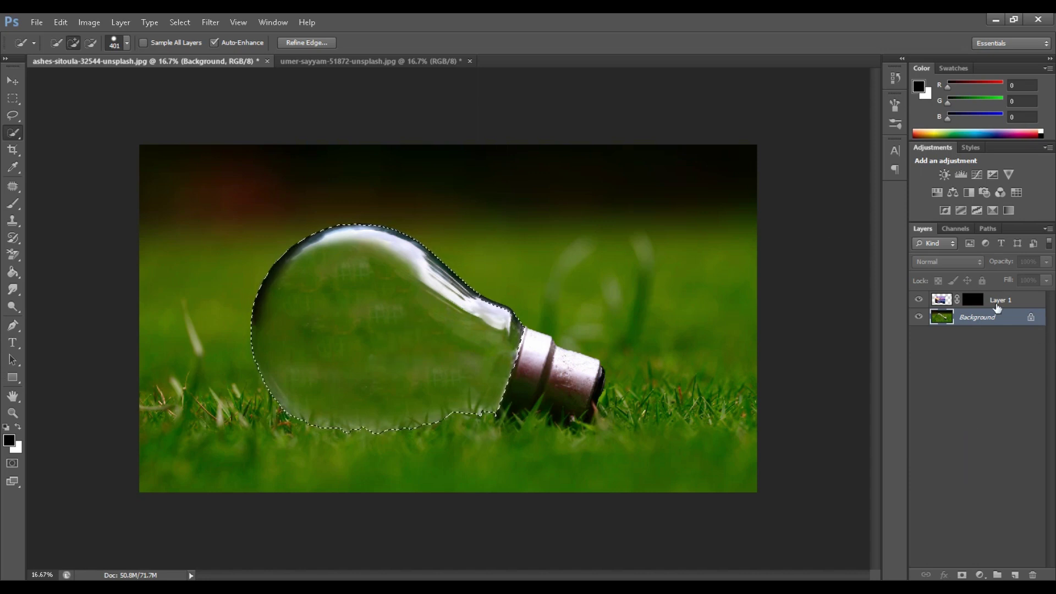
Target Layer 1's mask with white as foreground and the Brush tool active
click(973, 301)
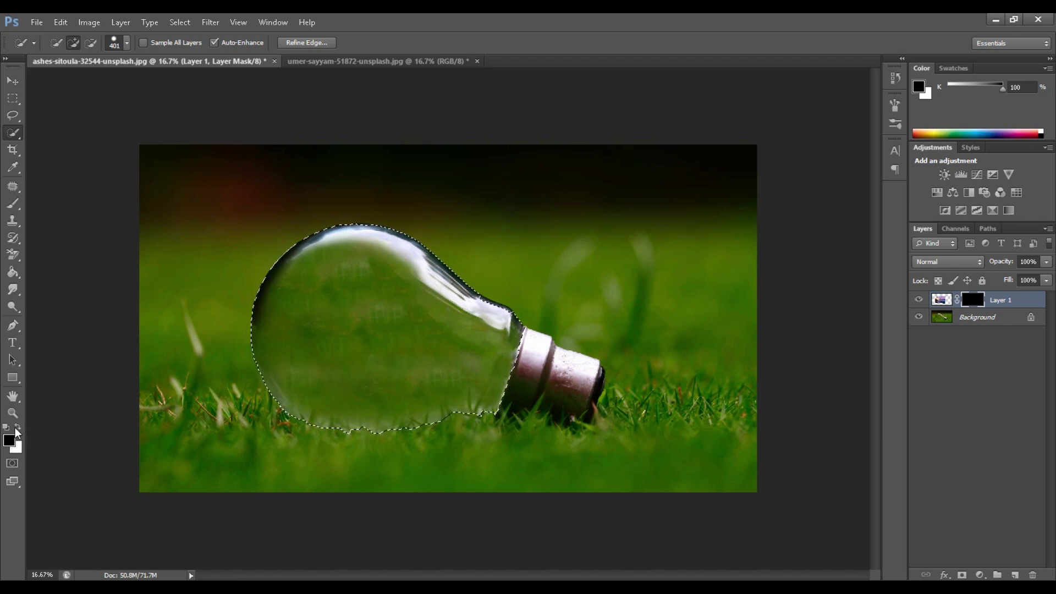
click(19, 426)
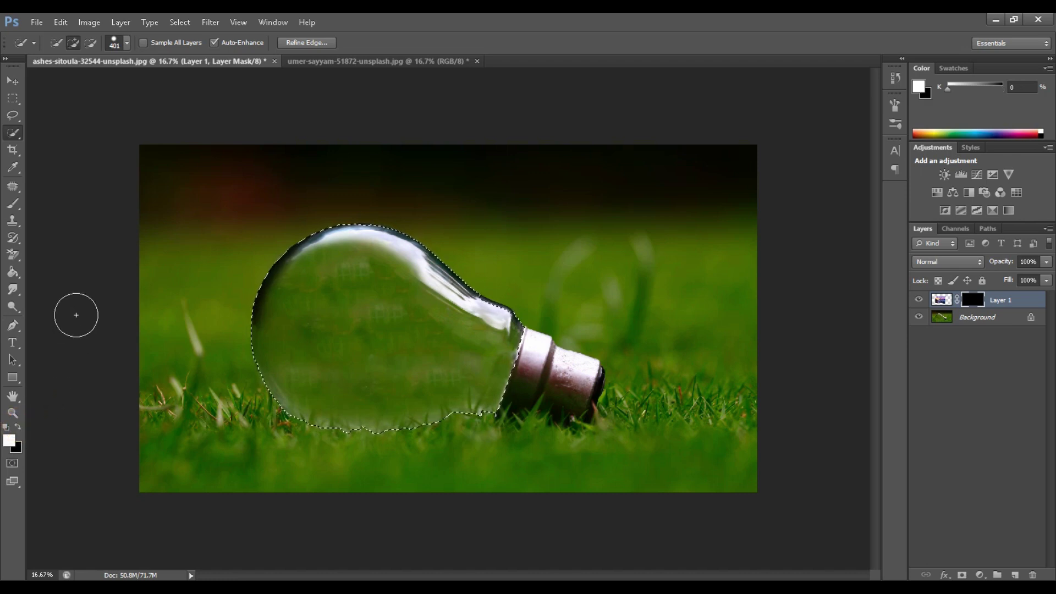
click(13, 206)
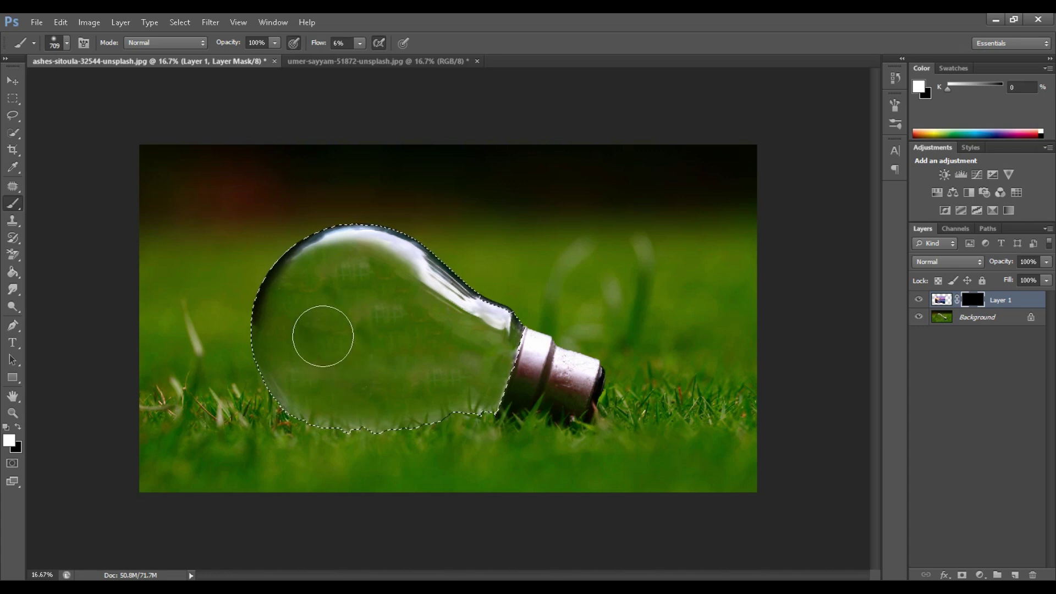
Paint across the bulb glass to reveal the Golden Gate sunset, then deselect
mouse_move(323, 336)
mouse_down()
mouse_move(348, 330)
mouse_move(362, 346)
mouse_move(336, 353)
mouse_move(322, 324)
mouse_move(340, 314)
mouse_move(389, 335)
mouse_move(363, 363)
mouse_move(337, 361)
mouse_move(334, 316)
mouse_move(380, 323)
mouse_move(380, 371)
mouse_move(339, 340)
mouse_move(347, 352)
mouse_move(319, 344)
mouse_move(339, 356)
mouse_move(306, 324)
mouse_move(317, 320)
mouse_move(301, 340)
mouse_move(321, 299)
mouse_move(327, 328)
mouse_move(350, 292)
mouse_move(379, 349)
mouse_move(340, 328)
mouse_up()
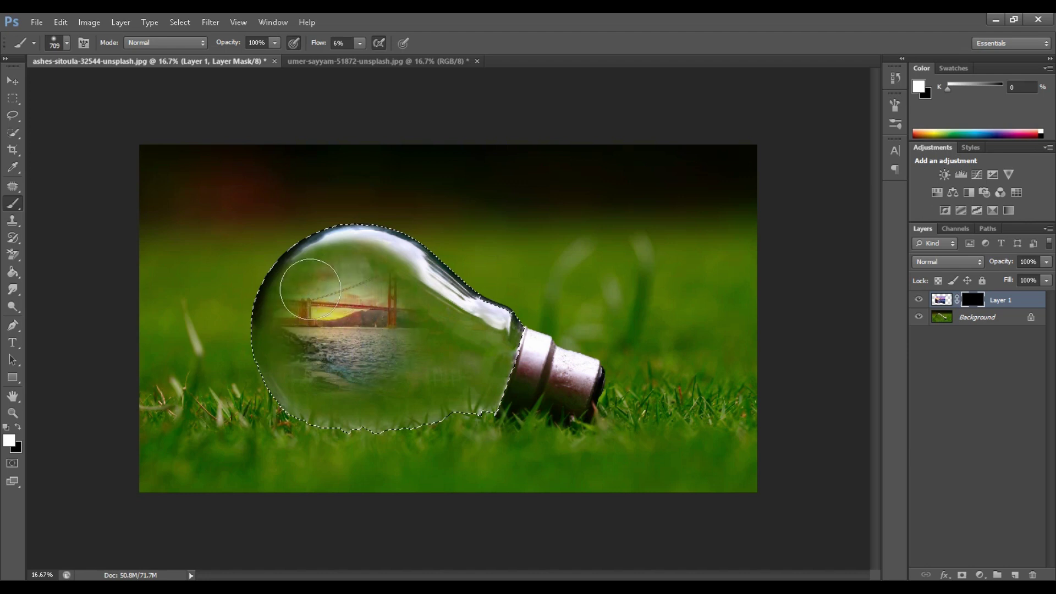
mouse_move(310, 290)
mouse_down()
mouse_move(352, 258)
mouse_move(339, 274)
mouse_up()
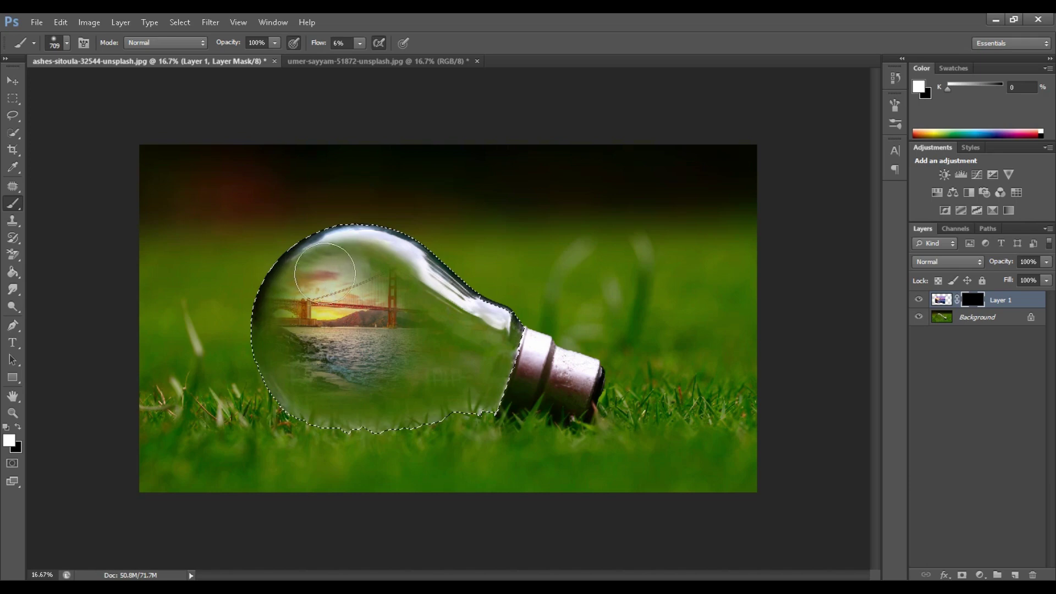
mouse_move(328, 380)
mouse_down()
mouse_move(465, 335)
mouse_move(323, 266)
mouse_move(350, 392)
mouse_move(409, 380)
mouse_move(363, 395)
mouse_up()
key(ctrl+d)
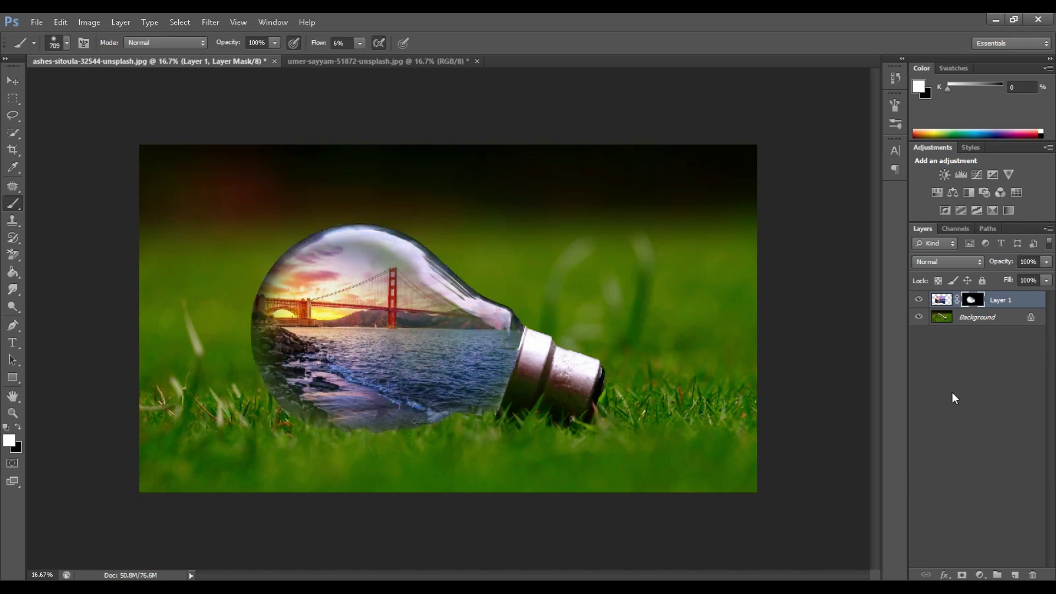